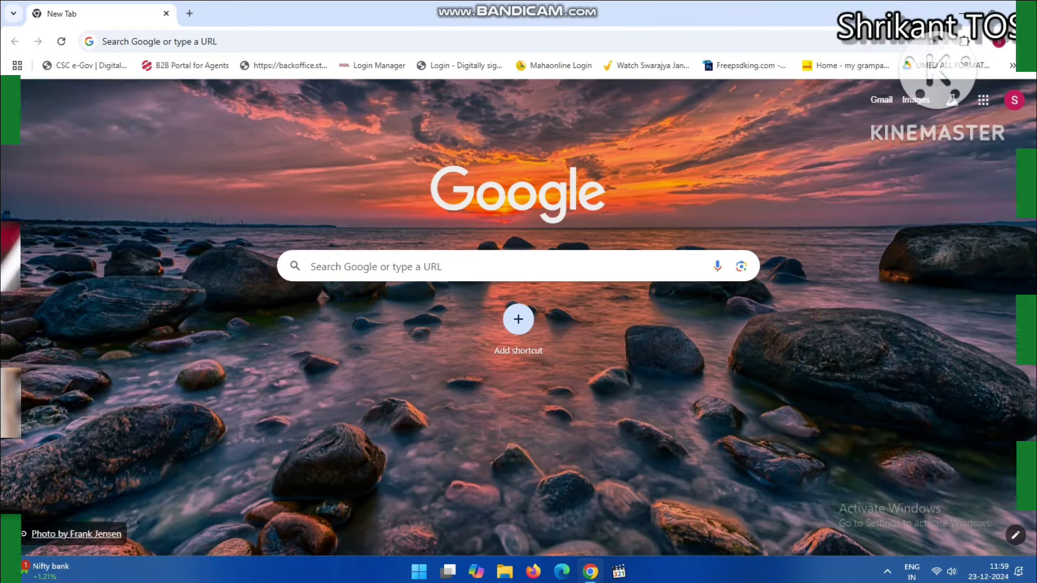
# Open the MahaDBT farmer login page at mahadbt.maharashtra.gov.in/Farmer/Login/Login
pyautogui.hotkey('ctrl', 'l')
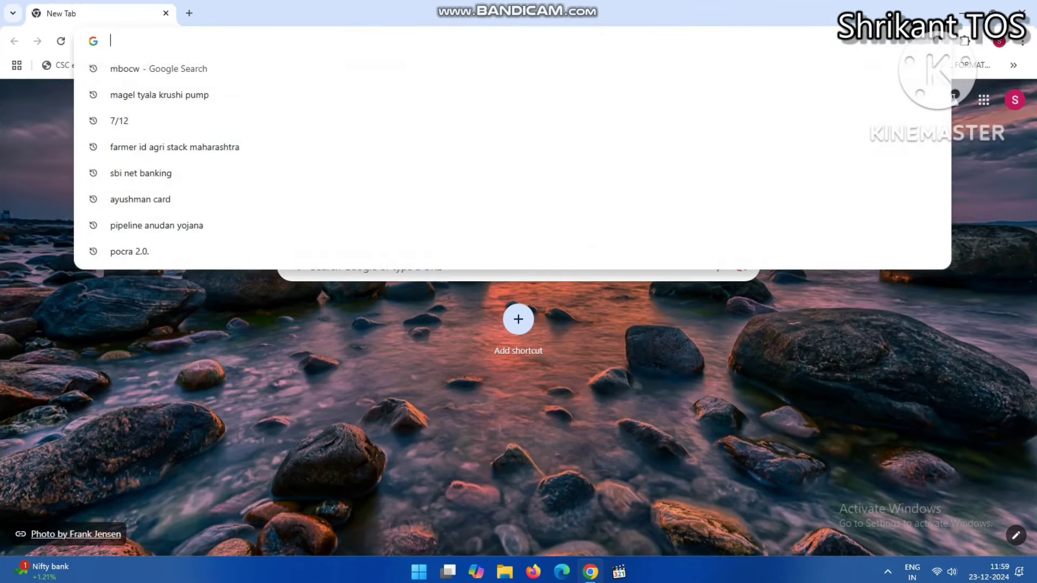
pyautogui.write('mah')
pyautogui.press('Return')
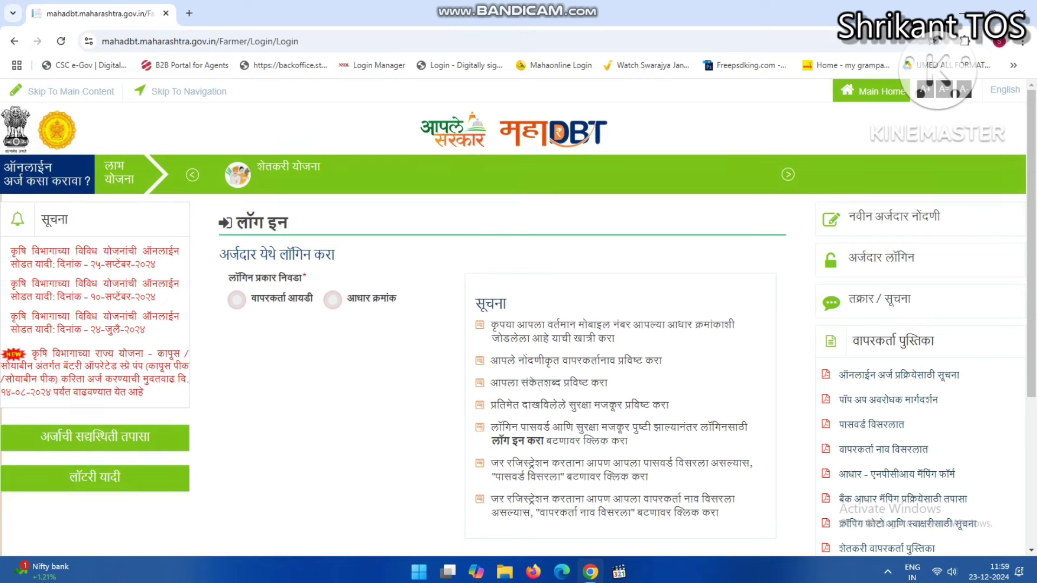
pyautogui.click(236, 300)
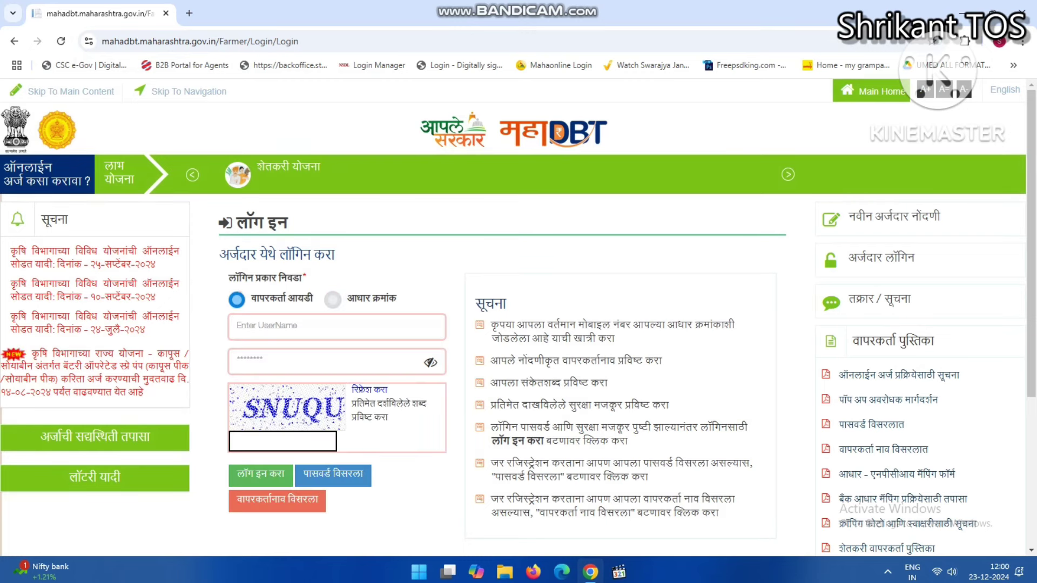
pyautogui.click(238, 327)
pyautogui.click(237, 361)
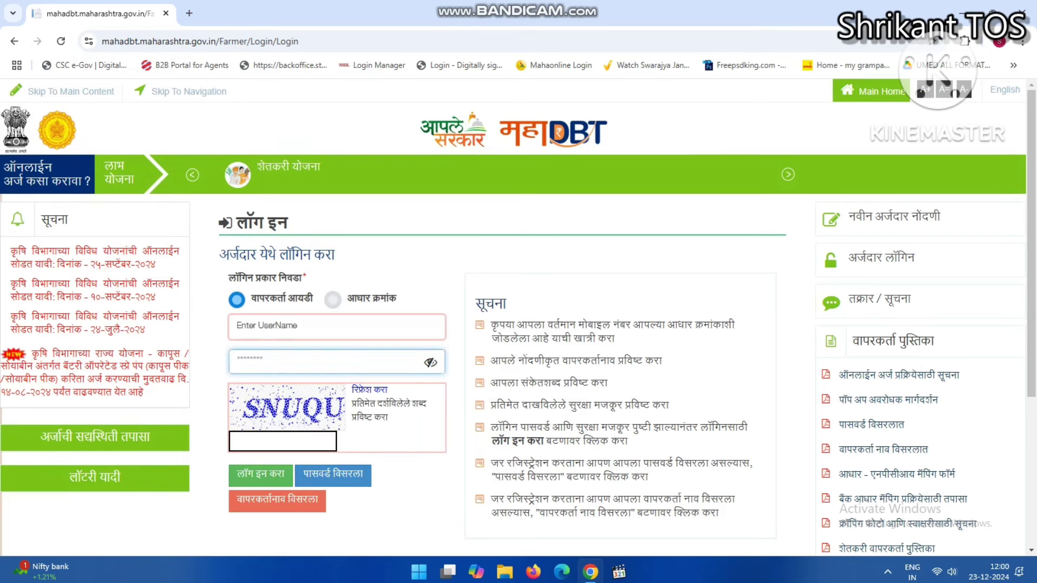
# Choose login by आधार क्रमांक, enter the applicant's Aadhaar number and request a one-time password with the ओटीपी method
pyautogui.click(332, 299)
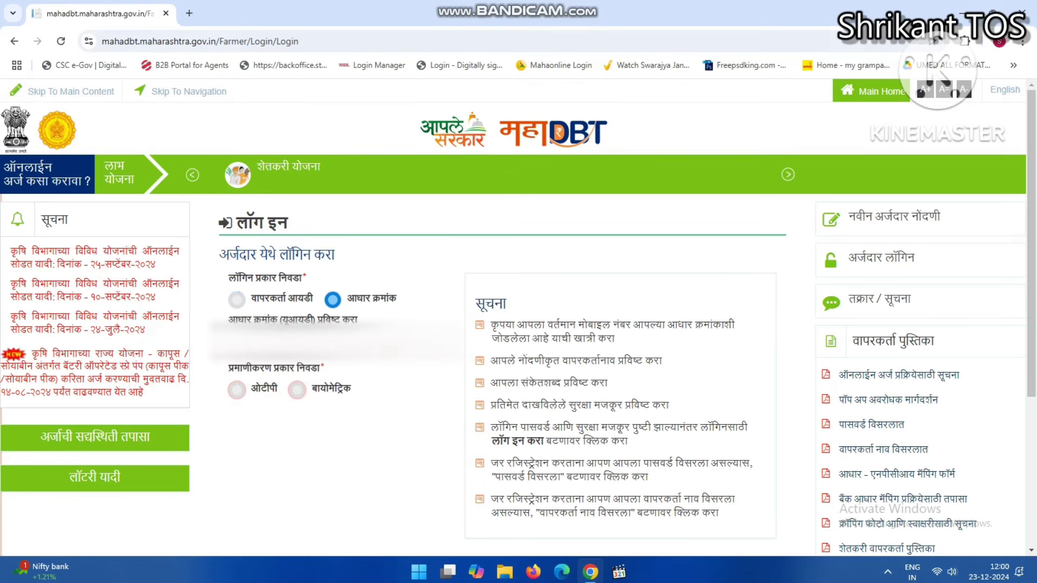
pyautogui.click(334, 340)
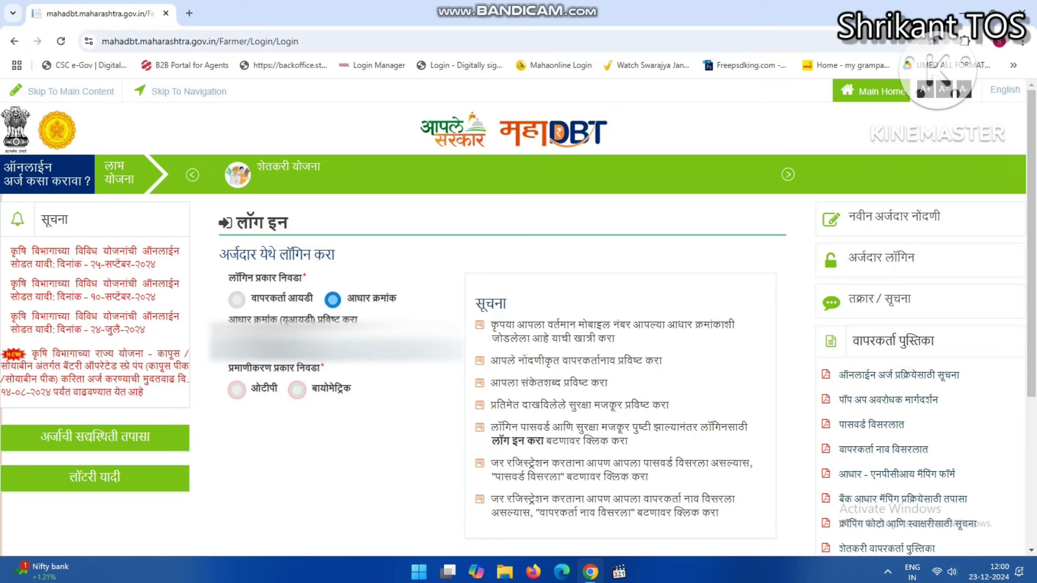
pyautogui.click(236, 389)
pyautogui.click(248, 433)
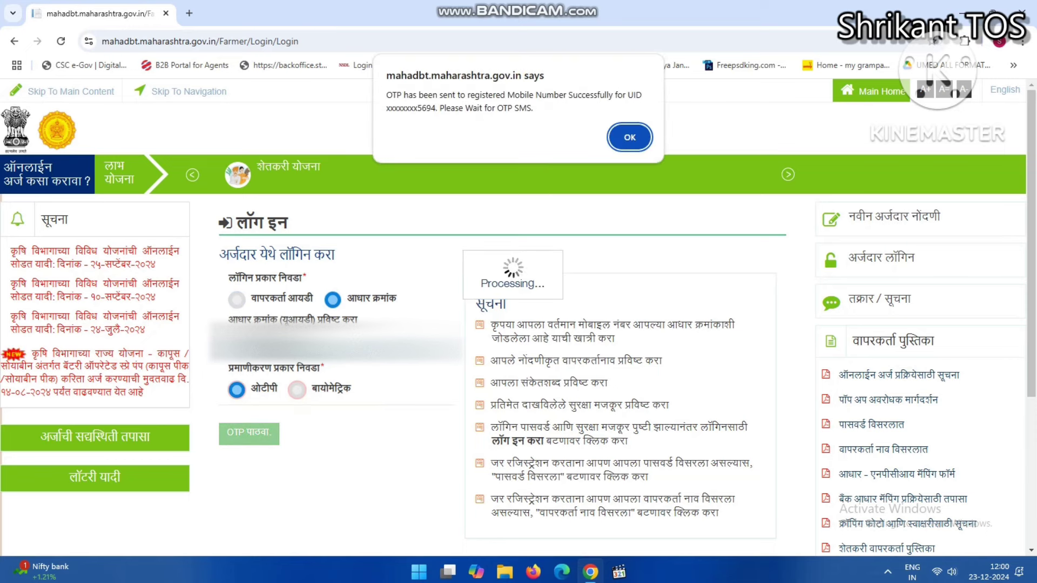
pyautogui.press('Return')
# Enter the received one-time password in the ओटीपी टाका field and submit it for verification
pyautogui.scroll(-2, 518, 318)
pyautogui.click(336, 364)
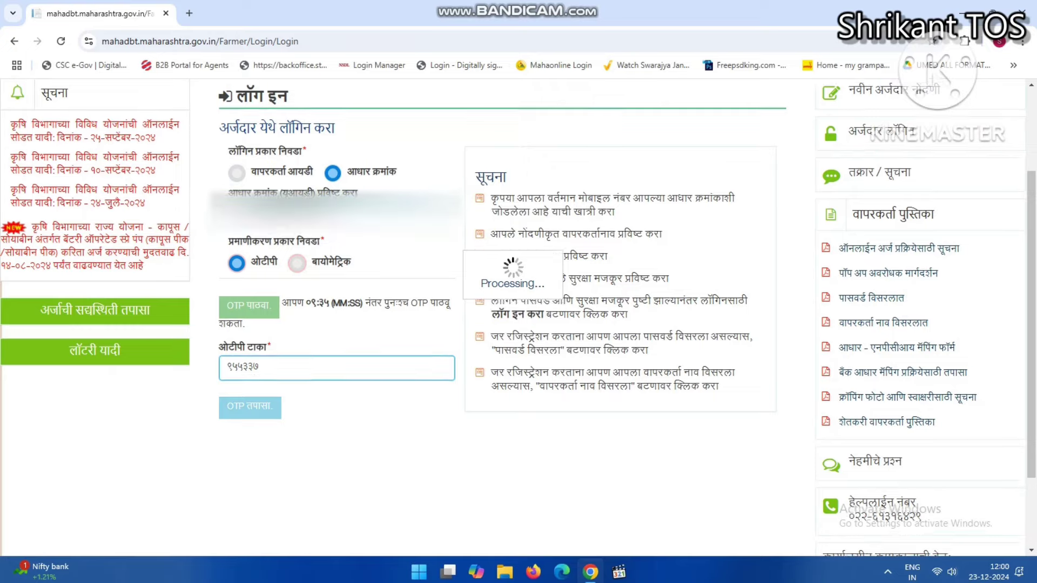
pyautogui.scroll(2, 513, 316)
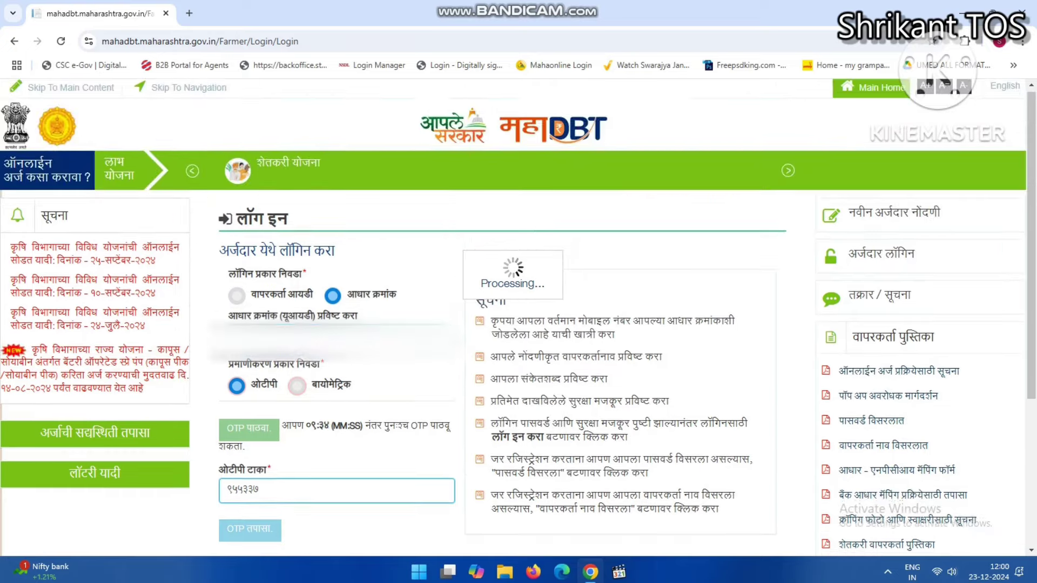
pyautogui.scroll(-3, 513, 316)
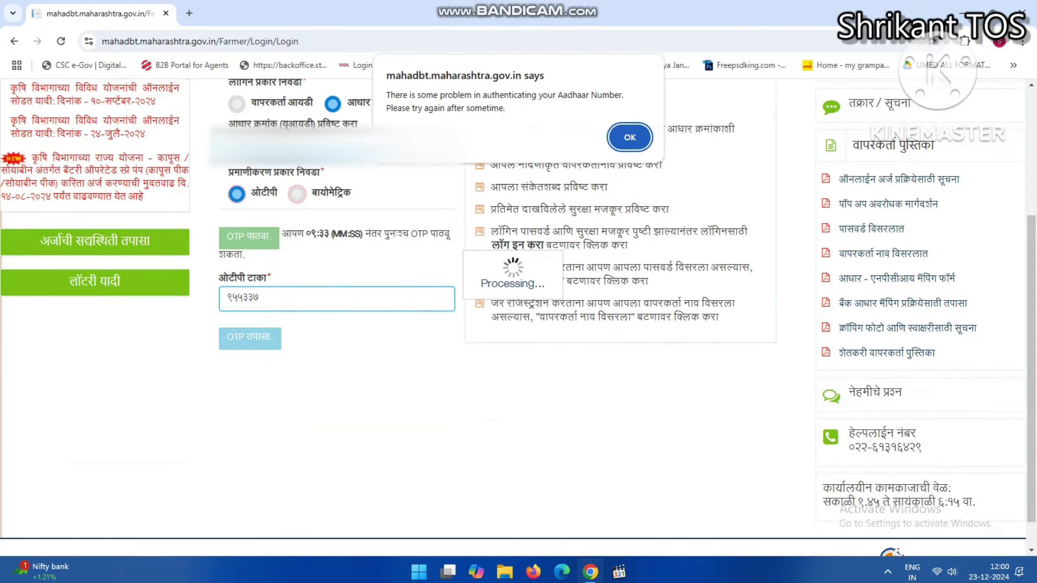
pyautogui.press('Return')
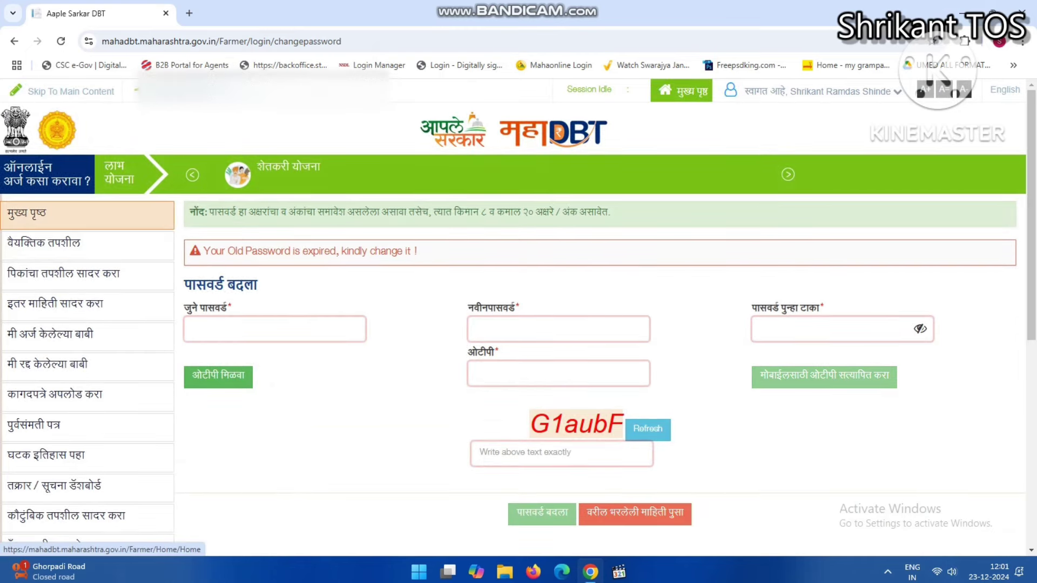
# Go to the applicant's मुख्य पृष्ठ, dismiss the selection notice and start an application for कृषी विभाग
pyautogui.click(87, 215)
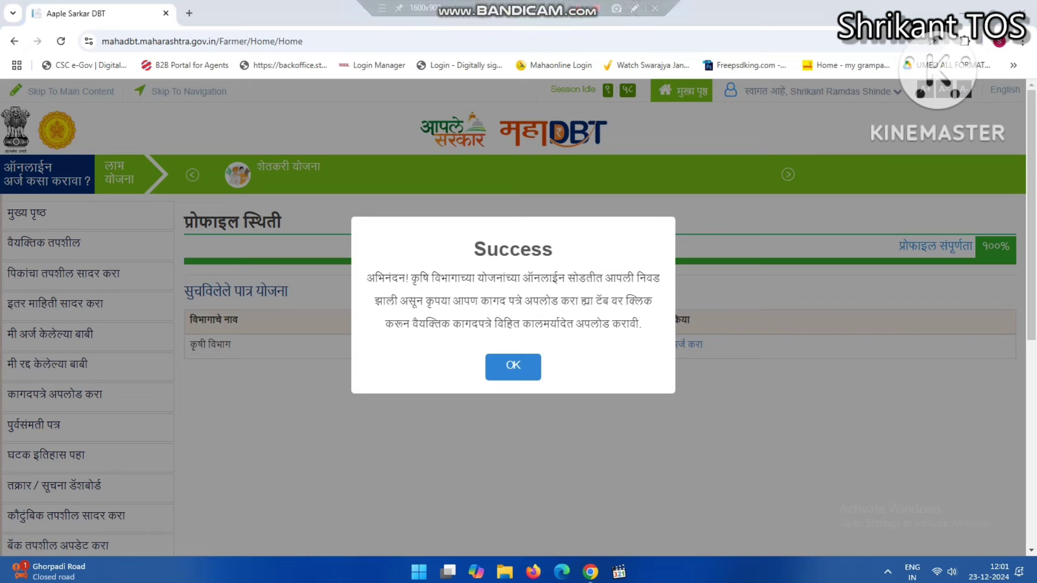
pyautogui.click(512, 367)
pyautogui.click(688, 344)
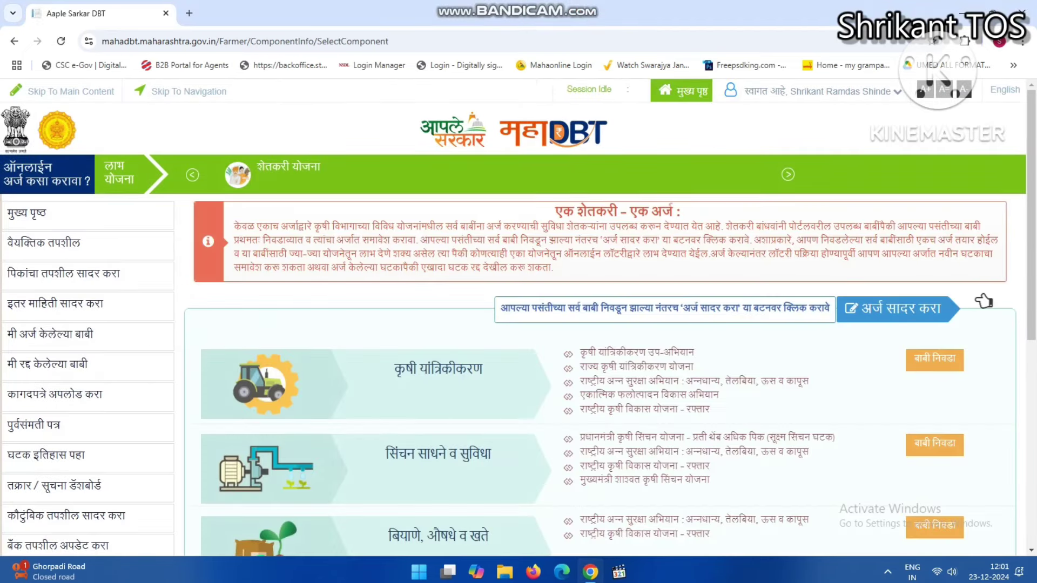
# Open the item selection form for the सिंचन साधने व सुविधा category
pyautogui.scroll(-4, 980, 299)
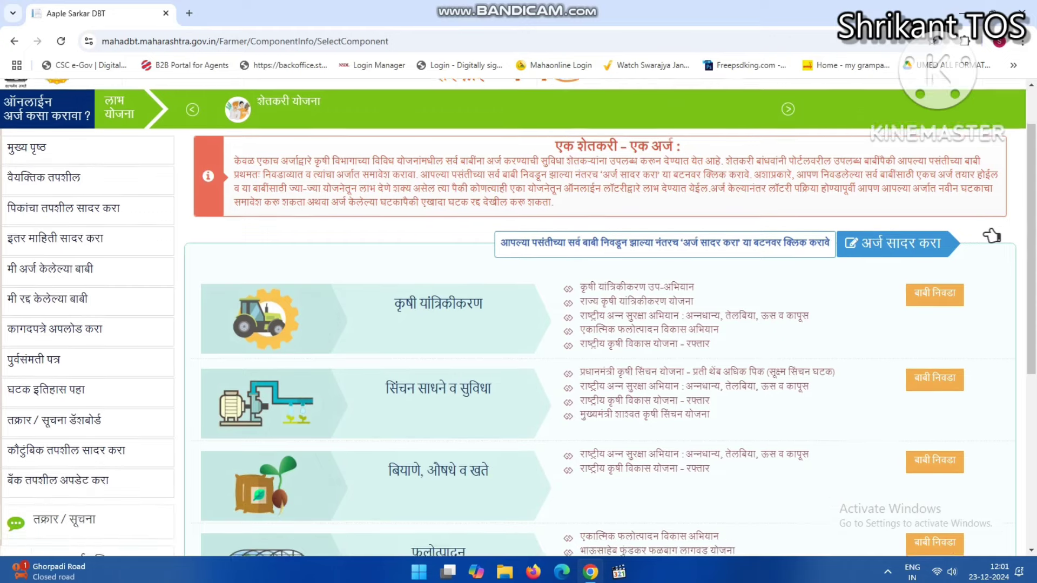
pyautogui.scroll(-2, 988, 216)
pyautogui.scroll(2, 988, 215)
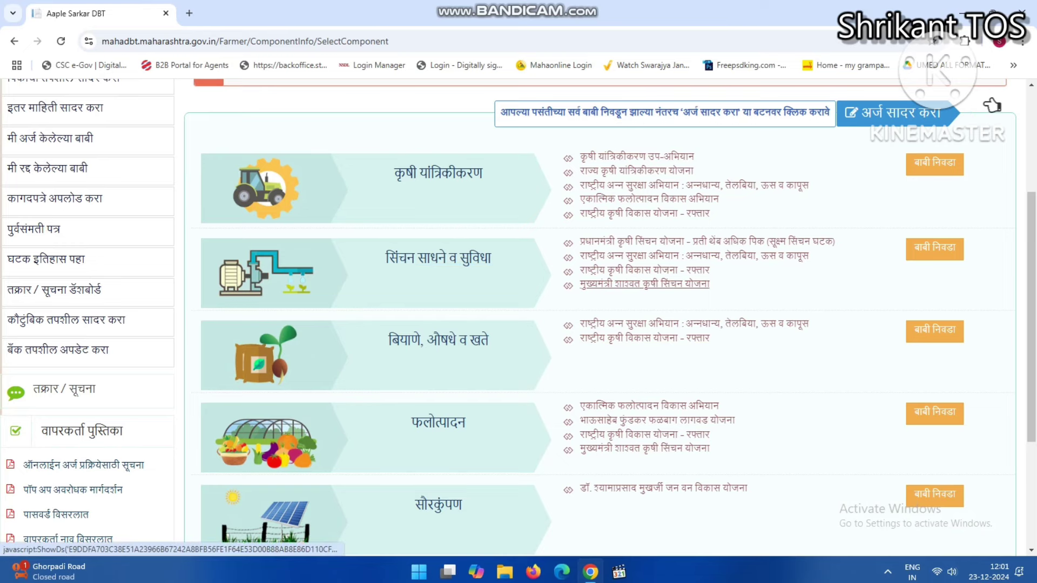
pyautogui.click(934, 249)
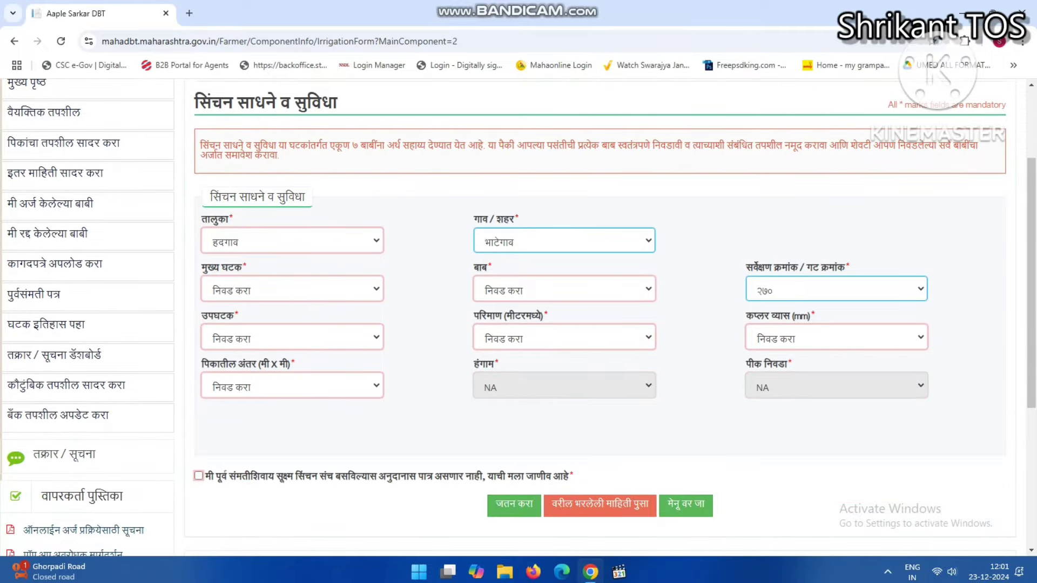
# Check the taluka, select भाटेगाव as the village and set मुख्य घटक to सिंचन साधणे आणि सुविधा
pyautogui.click(291, 240)
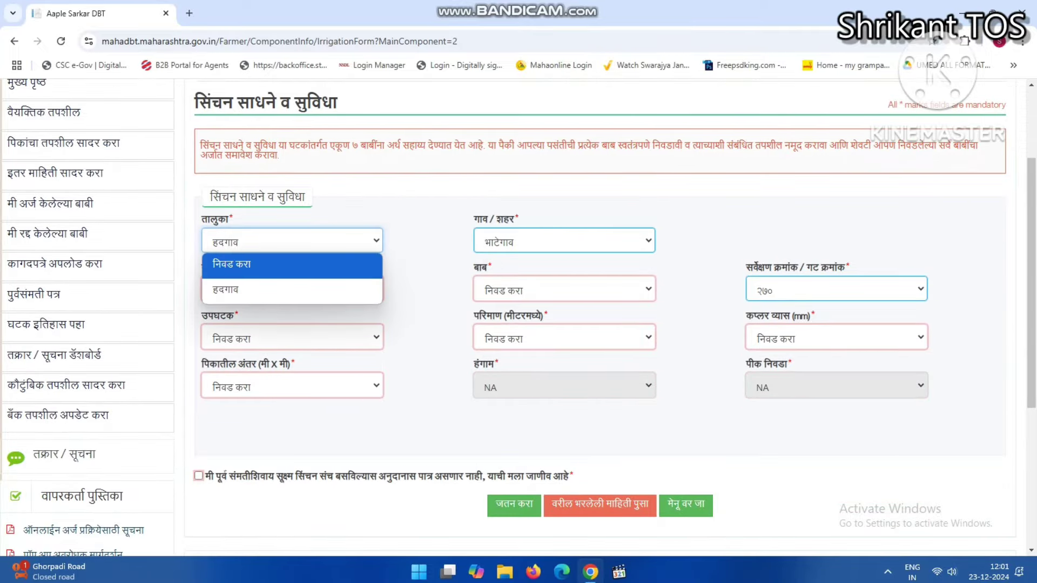
pyautogui.press('Escape')
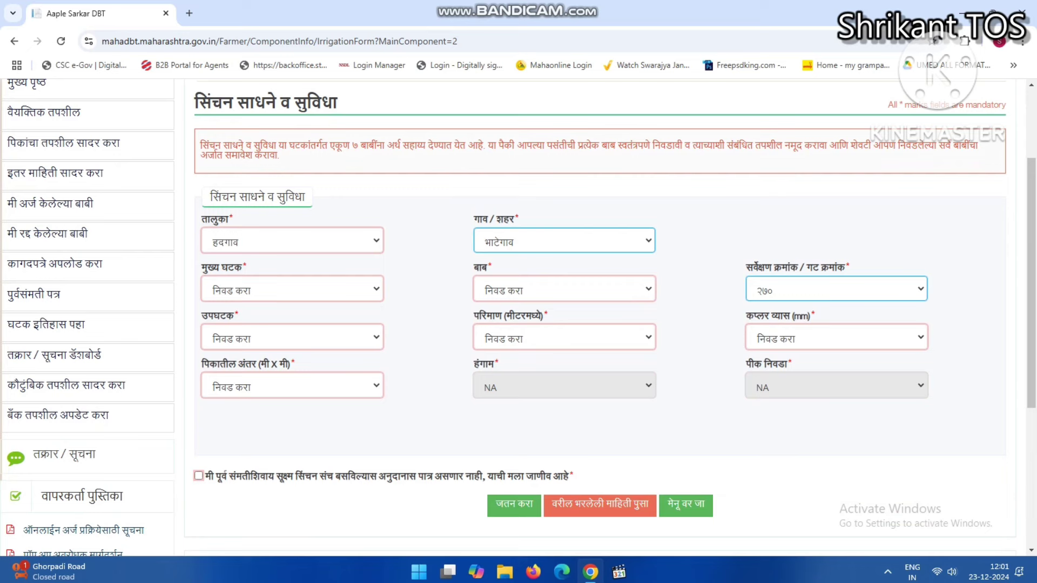
pyautogui.click(563, 241)
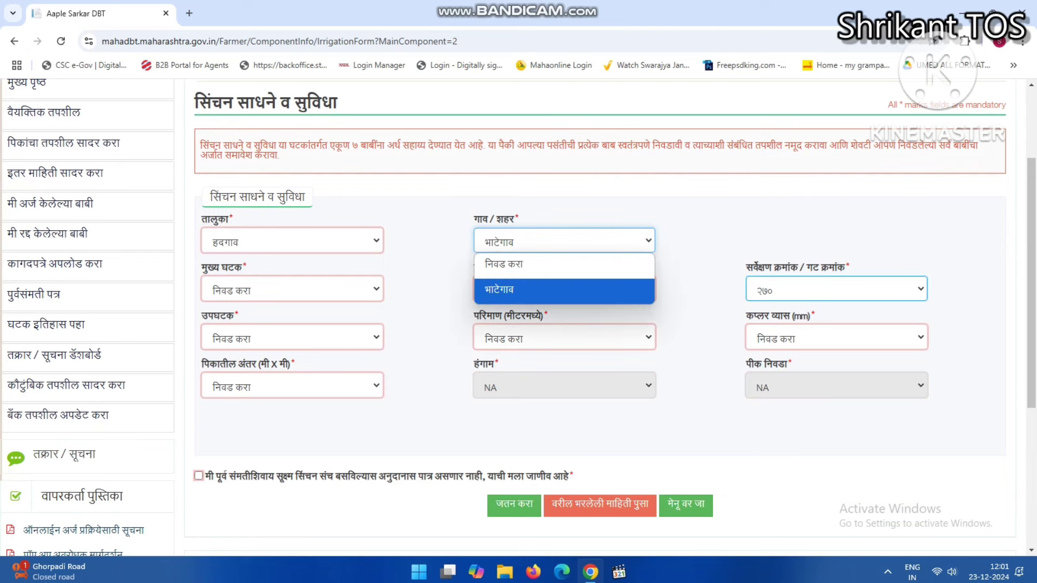
pyautogui.click(563, 290)
pyautogui.click(292, 288)
pyautogui.press('Down')
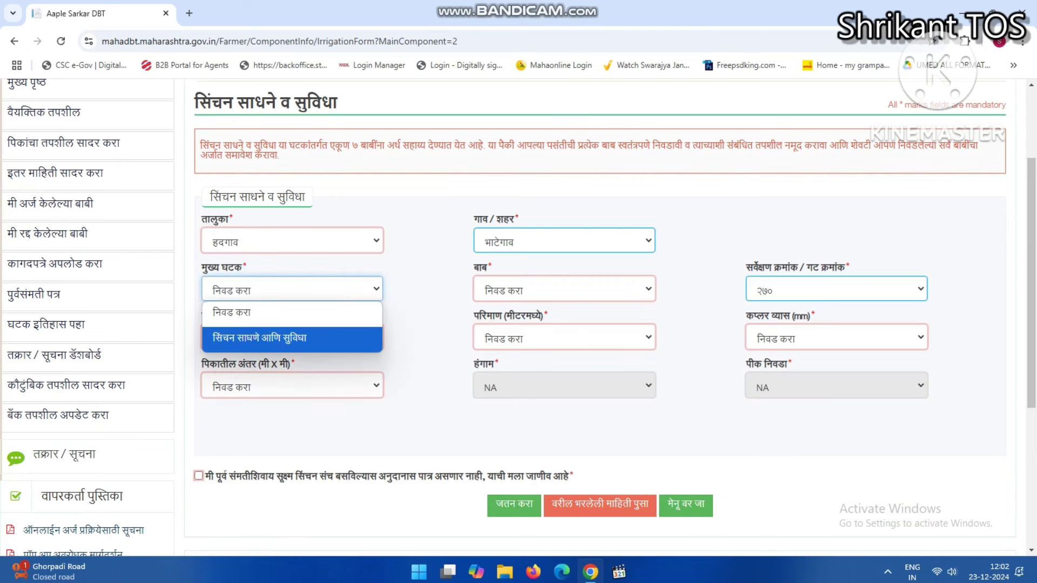
pyautogui.press('Return')
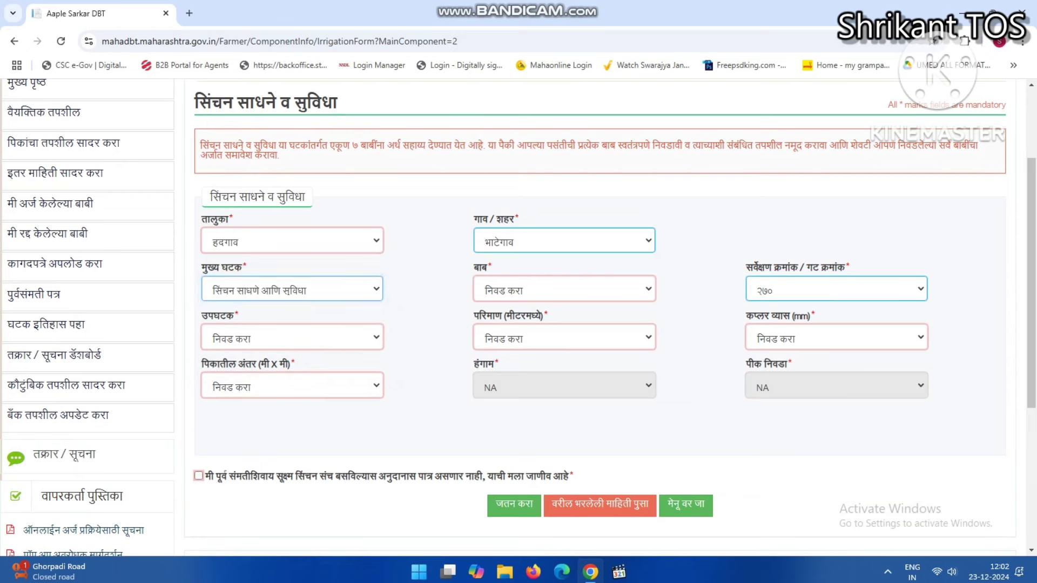
# Set the irrigation item (बाब) to पाईप्स
pyautogui.click(563, 289)
pyautogui.press('Down')
pyautogui.press('Down')
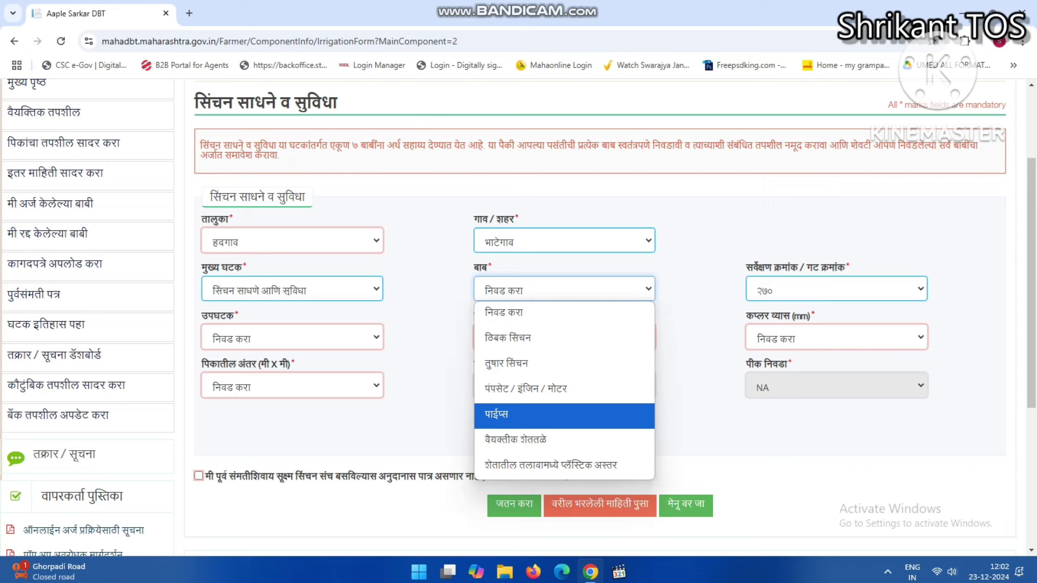
pyautogui.press('Return')
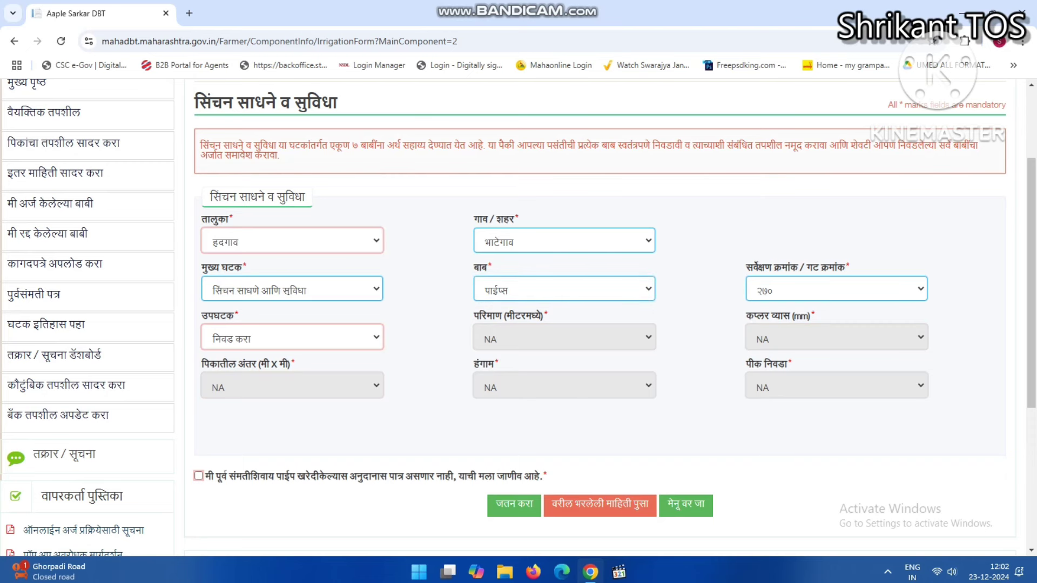
# Set the sub-component (उपघटक) of the pipes item to पीव्हीसी पाईप
pyautogui.click(291, 337)
pyautogui.press('Down')
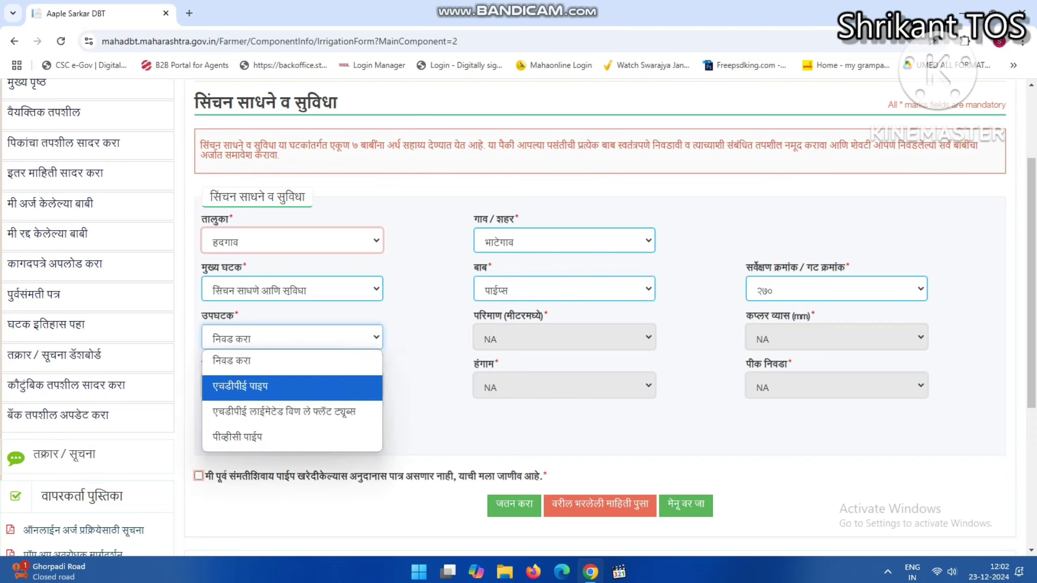
pyautogui.press('Down')
pyautogui.press('Up')
pyautogui.press('Down')
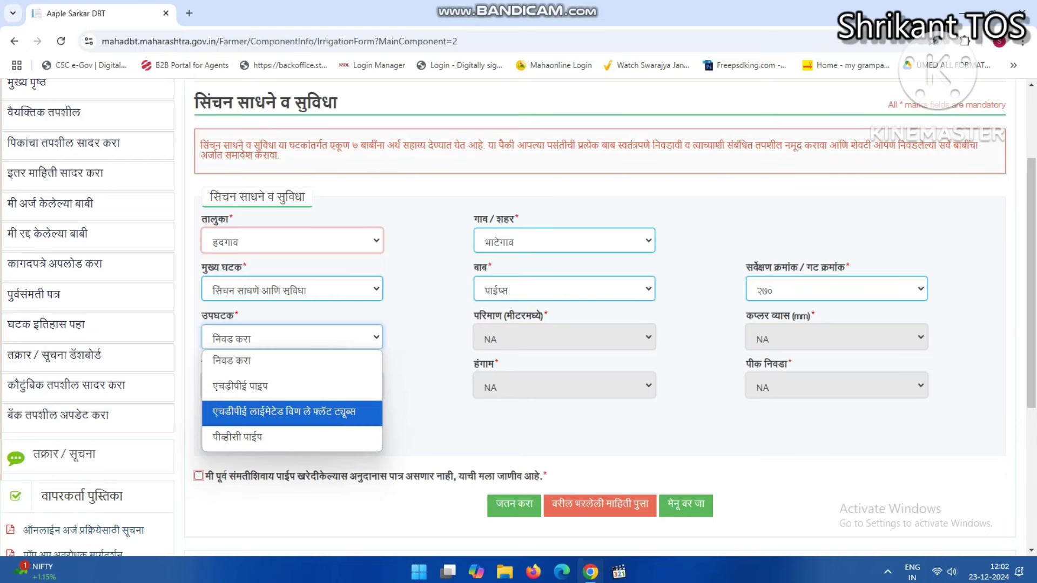
pyautogui.press('Down')
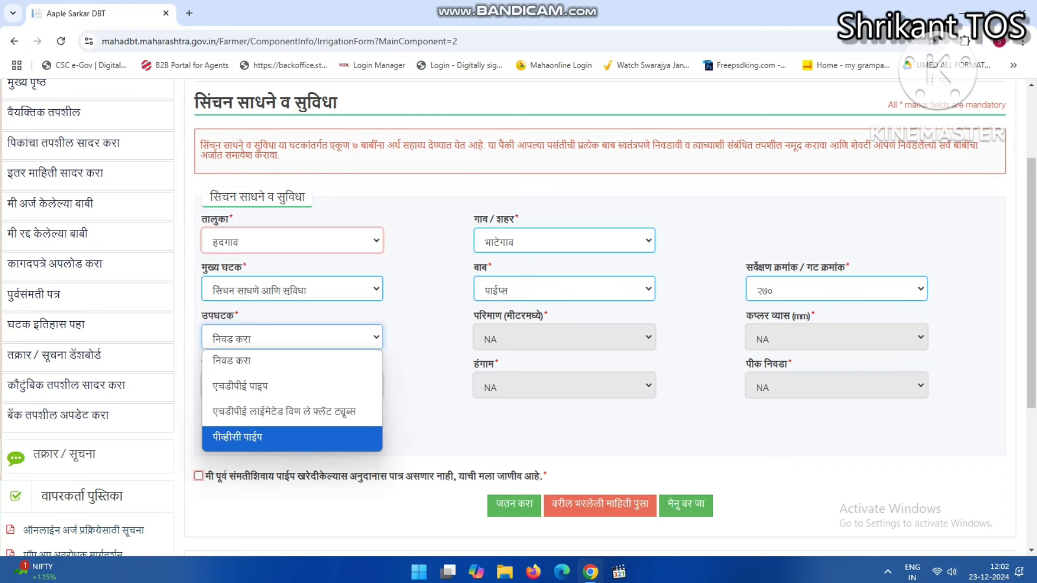
pyautogui.press('Return')
# Set the pipe length to ४२८ metres and accept the declaration about buying pipes without prior approval
pyautogui.click(482, 336)
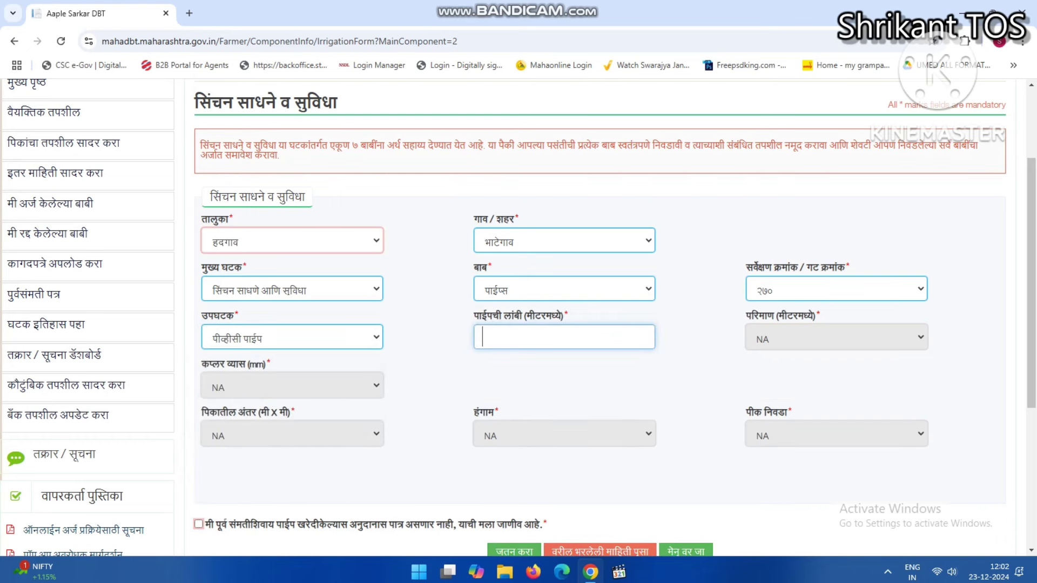
pyautogui.write('४२८')
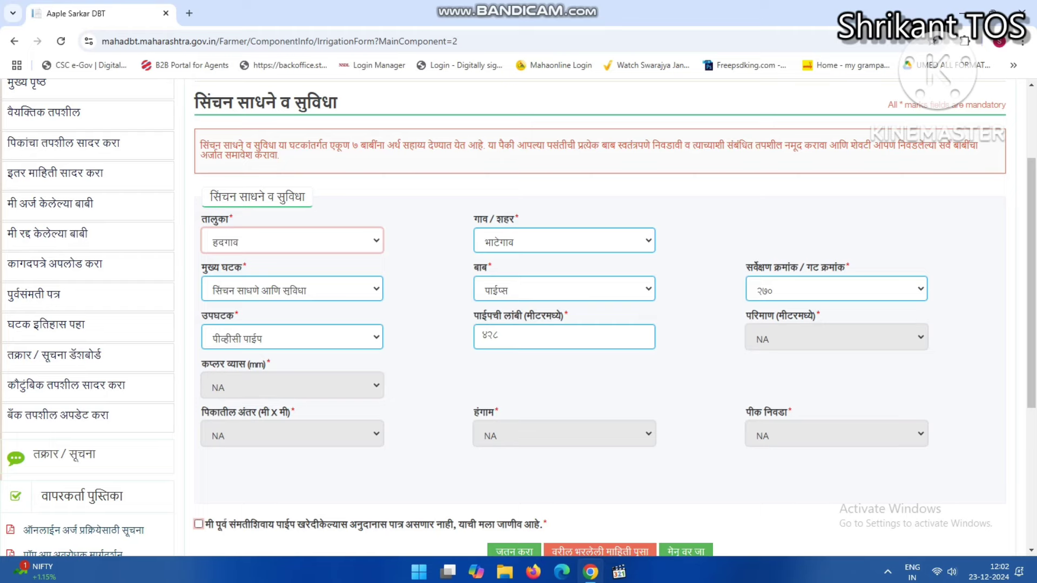
pyautogui.click(198, 524)
pyautogui.scroll(-3, 594, 323)
pyautogui.scroll(3, 594, 324)
pyautogui.scroll(-1, 594, 324)
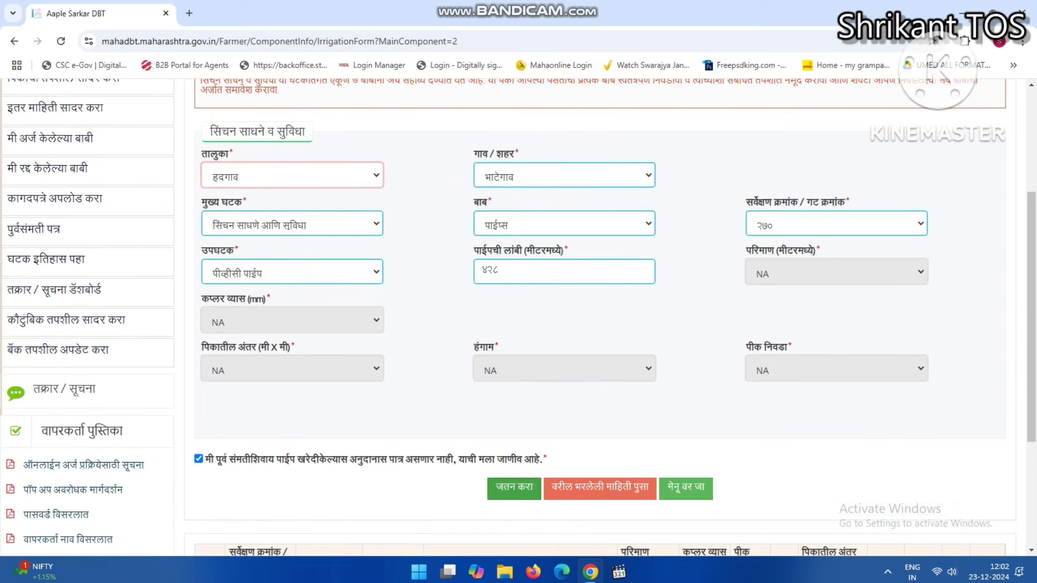
# Save the PVC pipe component to the application and decline selecting further components
pyautogui.click(513, 488)
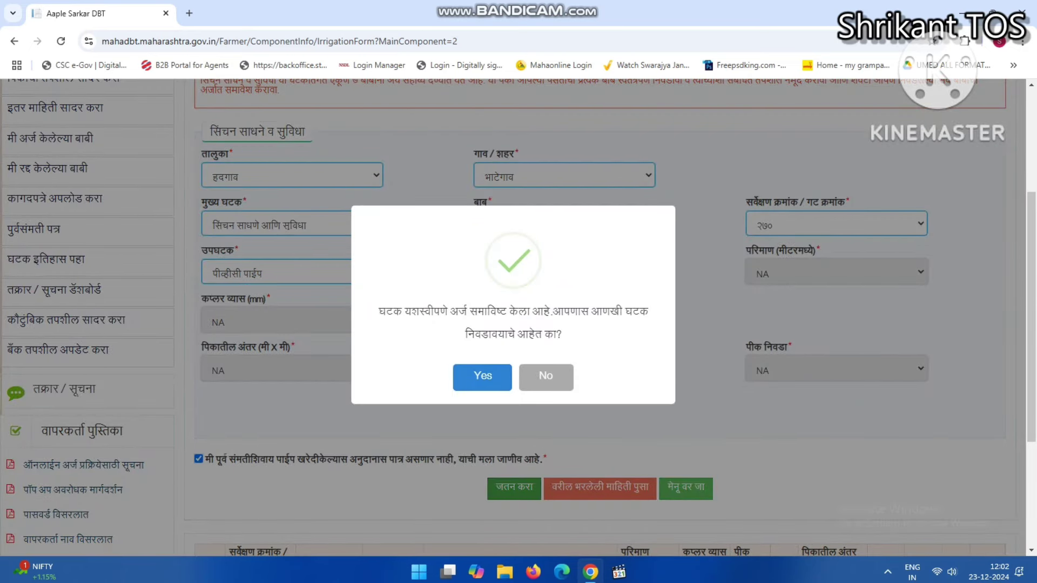
pyautogui.doubleClick(607, 312)
pyautogui.click(607, 312)
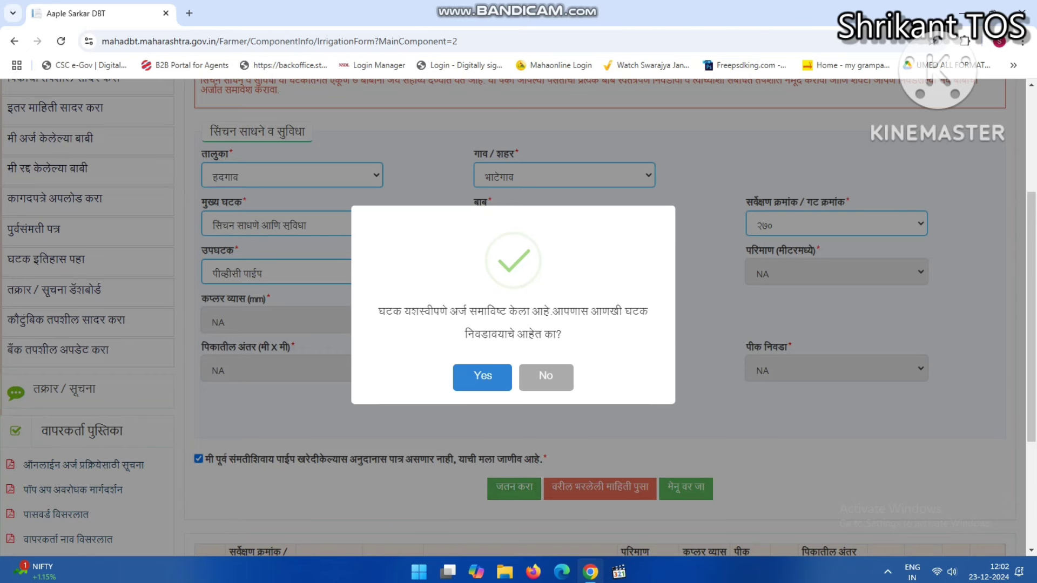
pyautogui.click(546, 377)
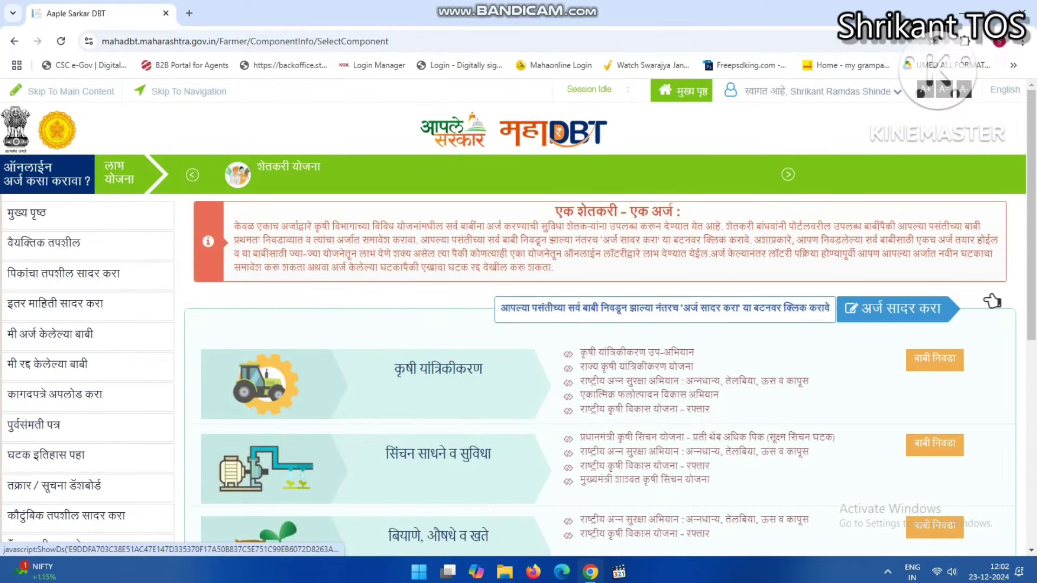
pyautogui.scroll(-1, 518, 318)
pyautogui.scroll(-2, 701, 311)
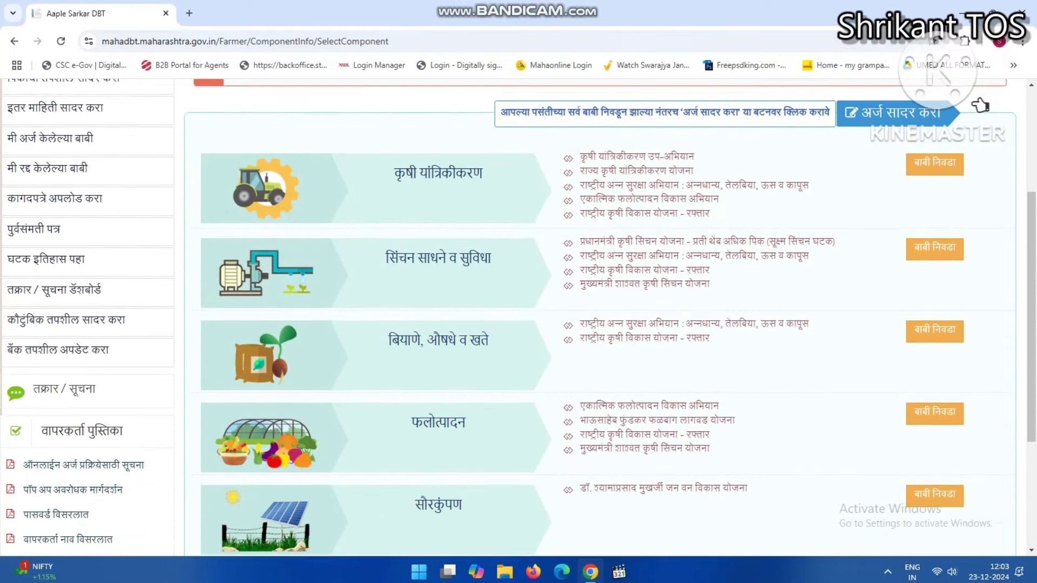
pyautogui.scroll(1, 701, 310)
pyautogui.scroll(2, 702, 307)
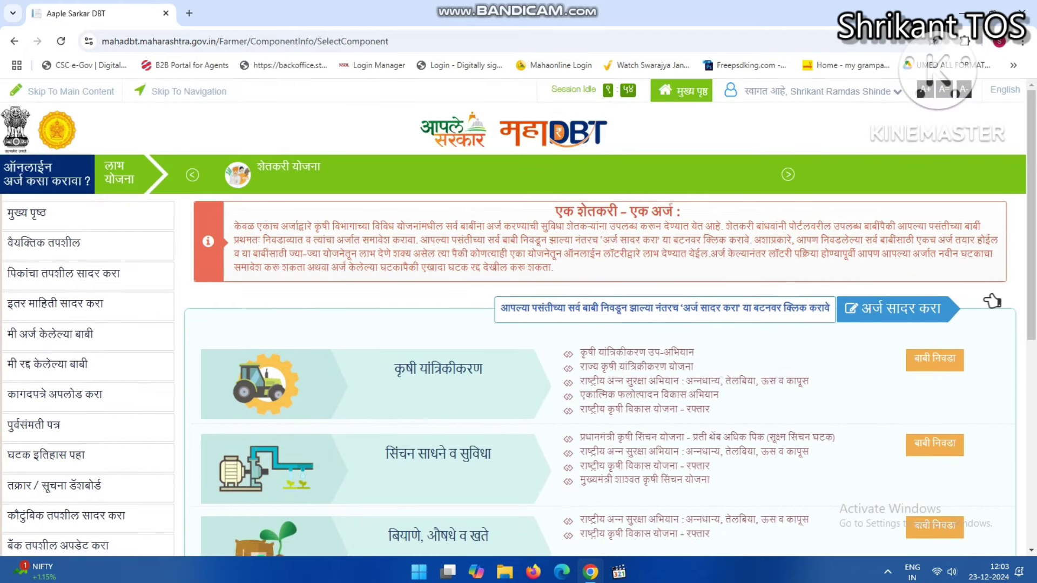
pyautogui.moveTo(486, 373); pyautogui.dragTo(598, 308)
pyautogui.doubleClick(614, 308)
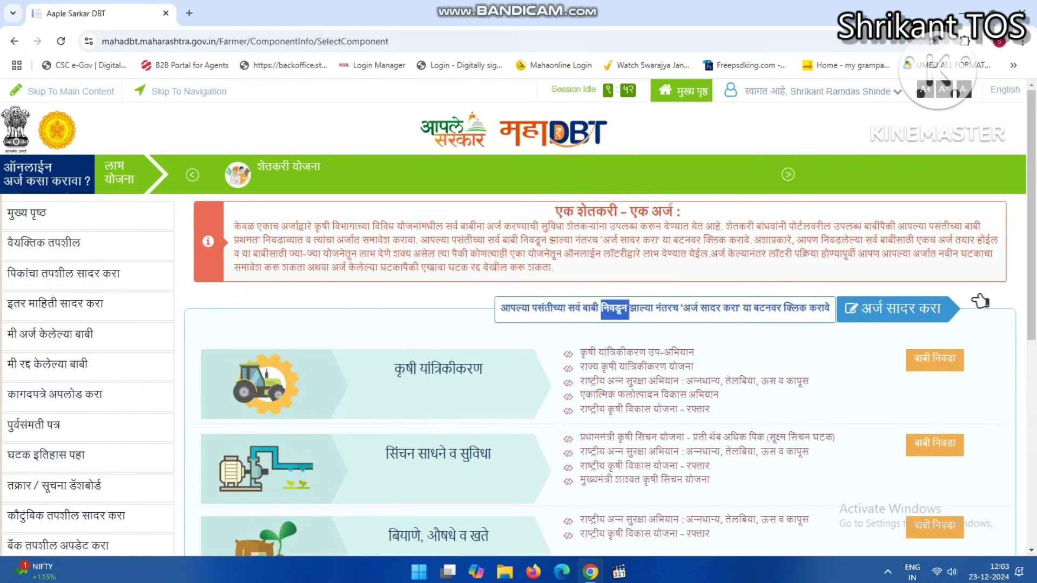
# Proceed to submitting the application, acknowledge the reminder about selecting all items, and display the selected items for हदगाव taluka
pyautogui.click(988, 300)
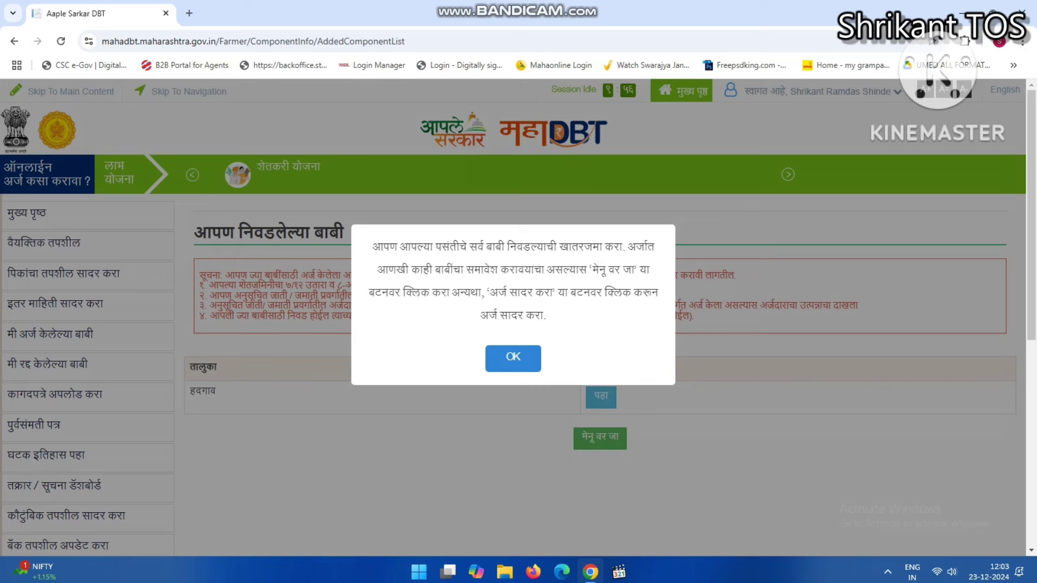
pyautogui.click(512, 358)
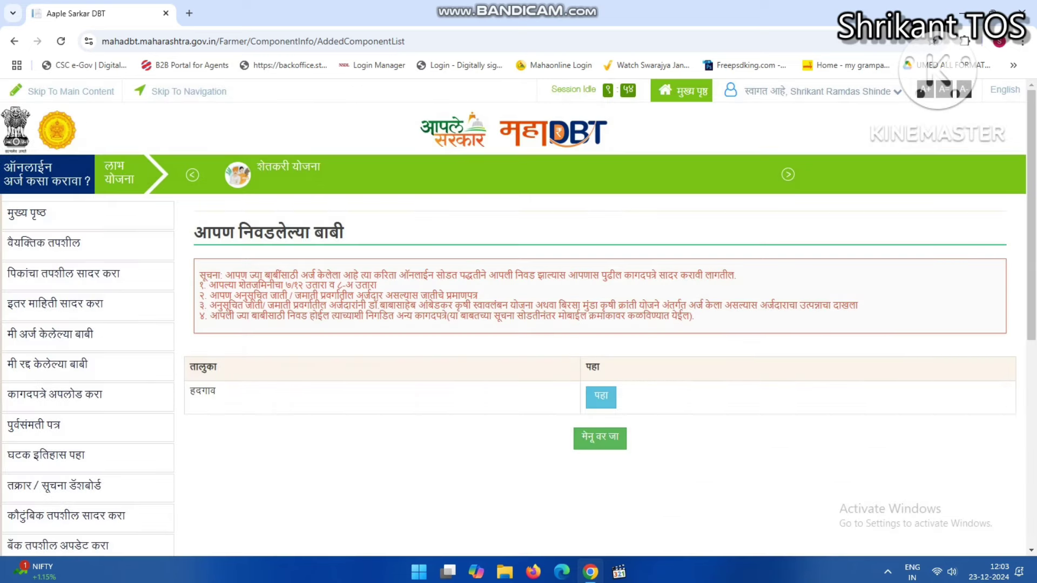
pyautogui.click(601, 397)
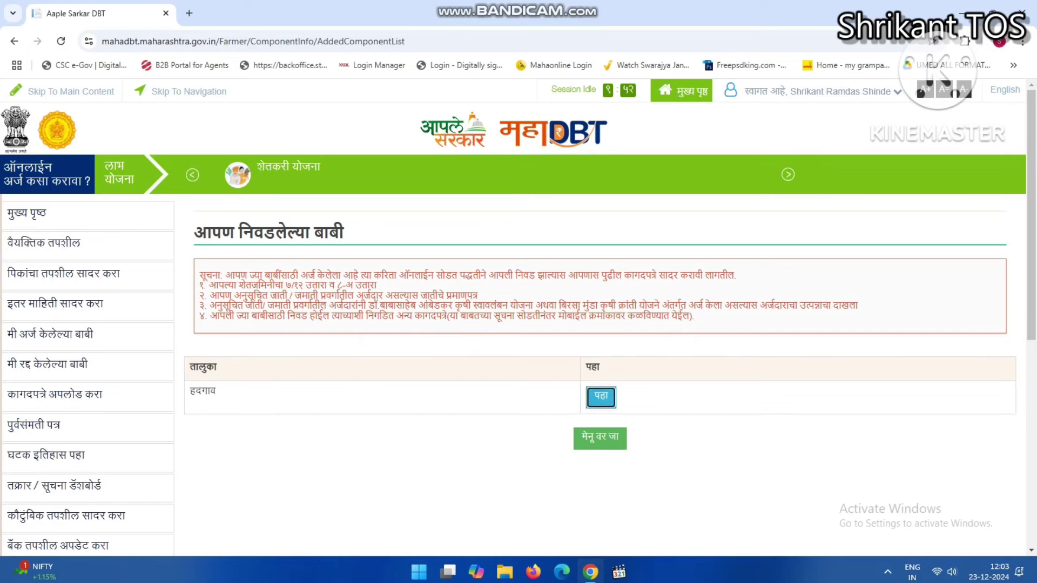
pyautogui.scroll(-1, 518, 317)
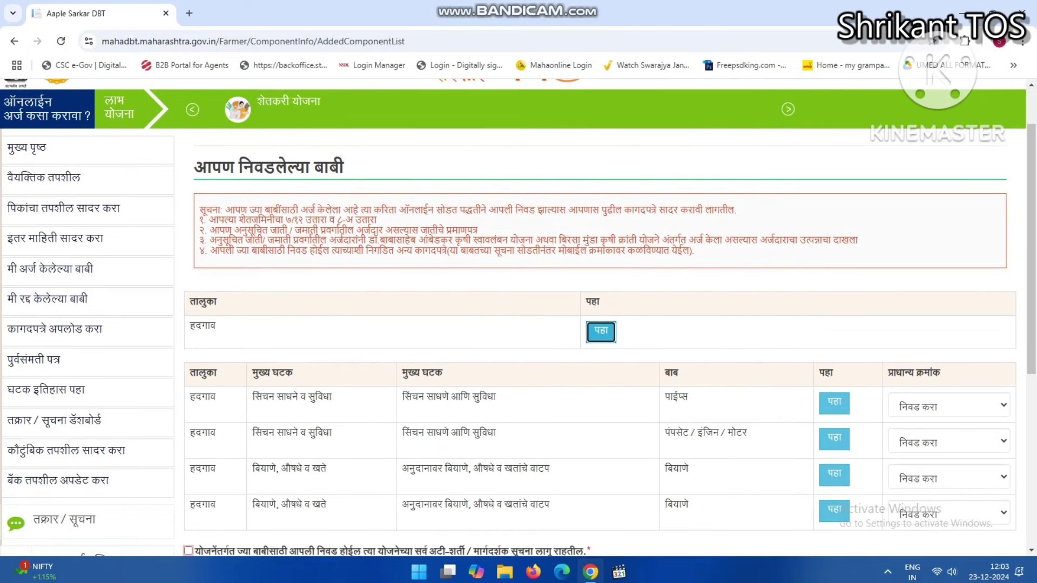
# Set the priority number (प्राधान्य क्रमांक) to १ for पंपसेट / इंजिन / मोटर and २ for पाईप्स
pyautogui.click(949, 443)
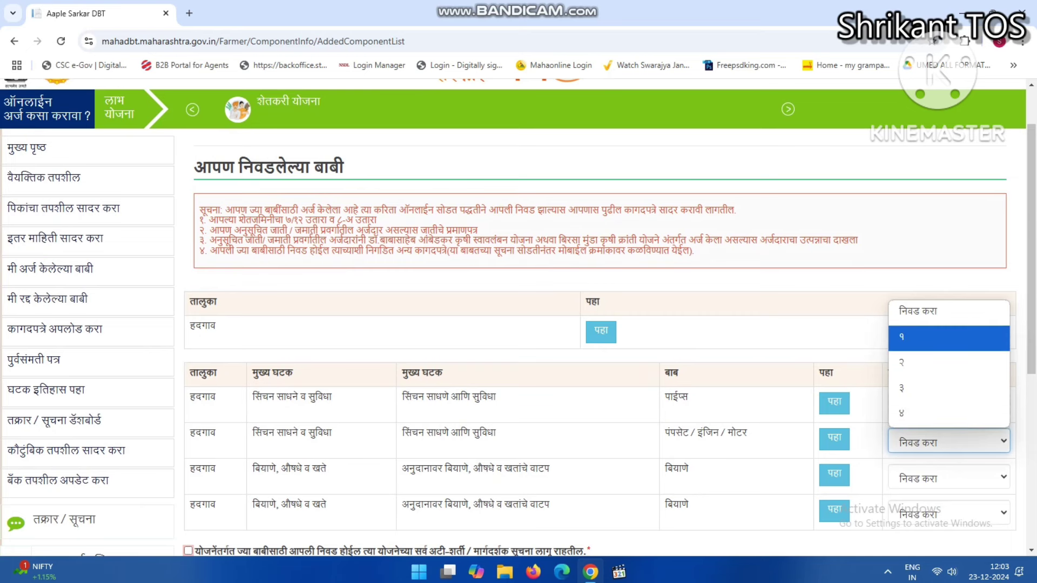
pyautogui.press('Return')
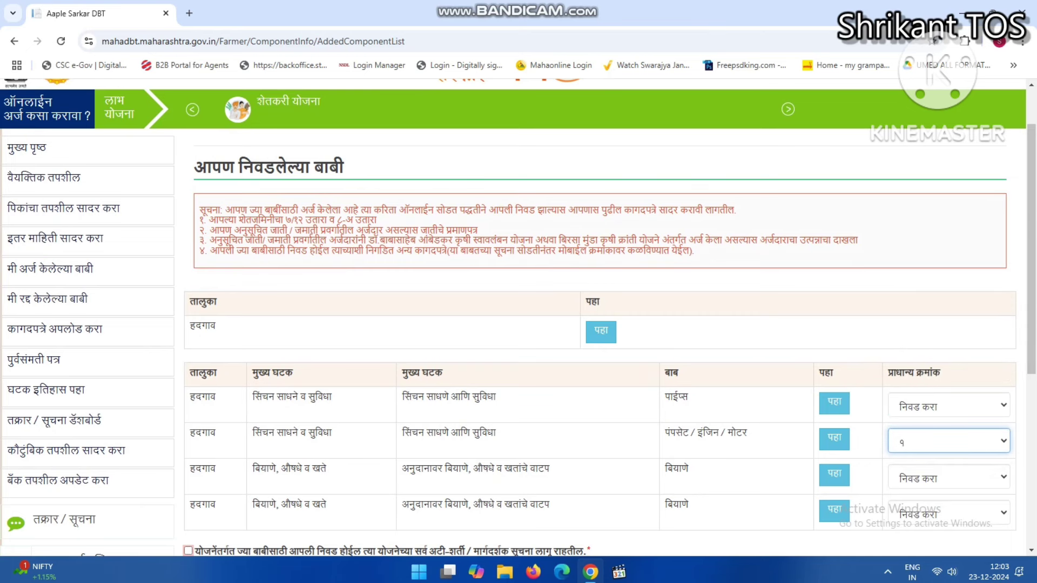
pyautogui.click(948, 405)
pyautogui.click(948, 481)
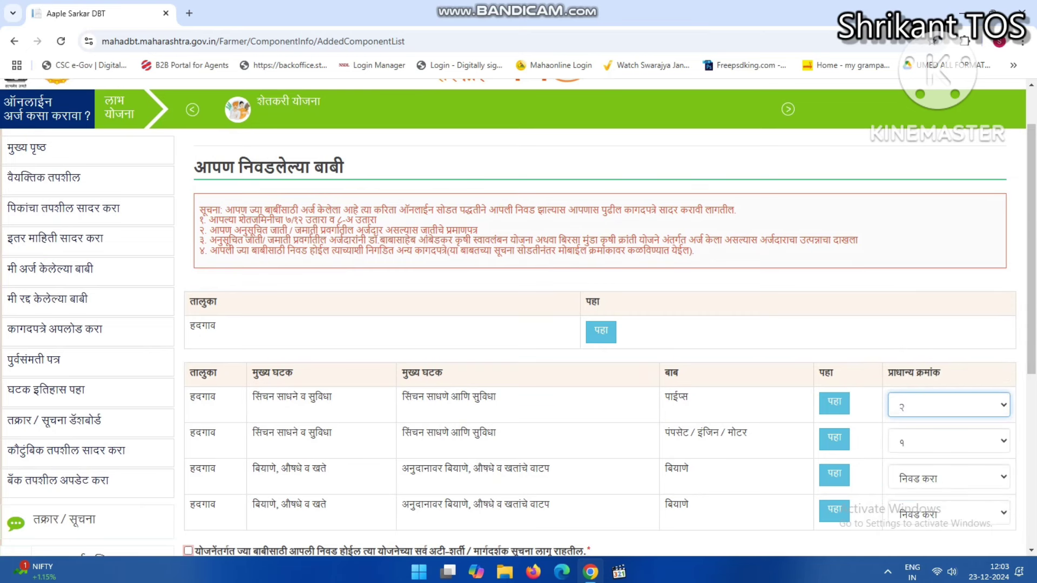
# Set the priority numbers of the two बियाणे items to ३ and ४ in listed order
pyautogui.click(948, 476)
pyautogui.click(948, 425)
pyautogui.click(948, 513)
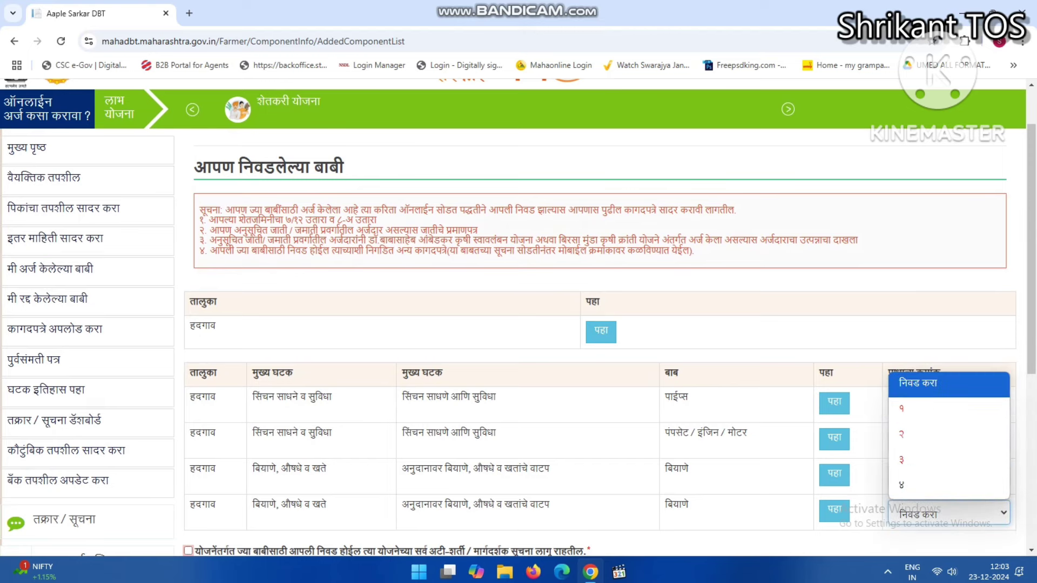
pyautogui.press('Down')
pyautogui.press('Down')
pyautogui.press('Down')
pyautogui.press('Down')
pyautogui.press('Return')
# Accept the scheme's terms and guidelines, submit the application, and dismiss the submission message
pyautogui.scroll(-3, 600, 324)
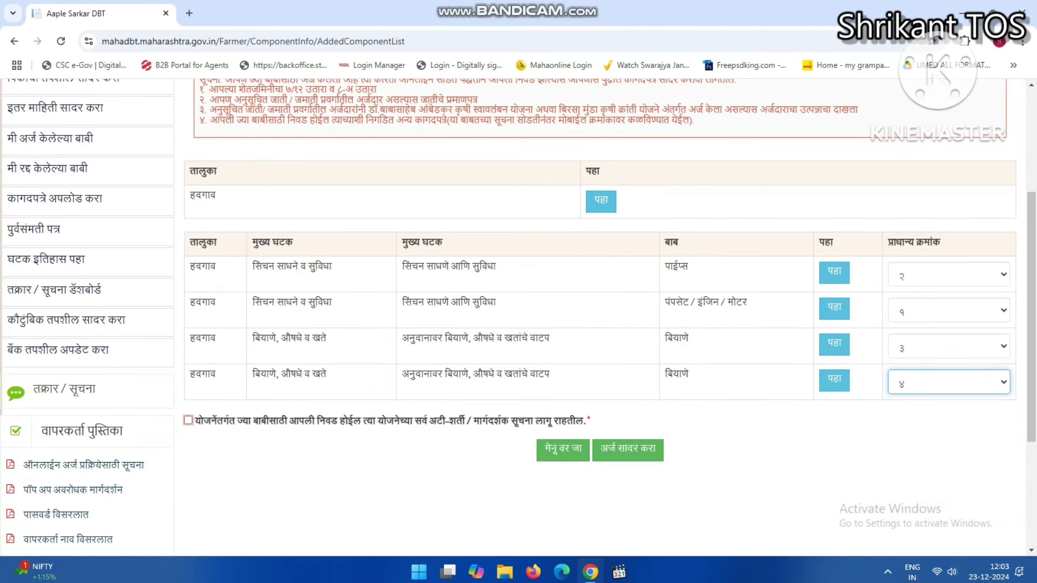
pyautogui.press('Tab')
pyautogui.press('space')
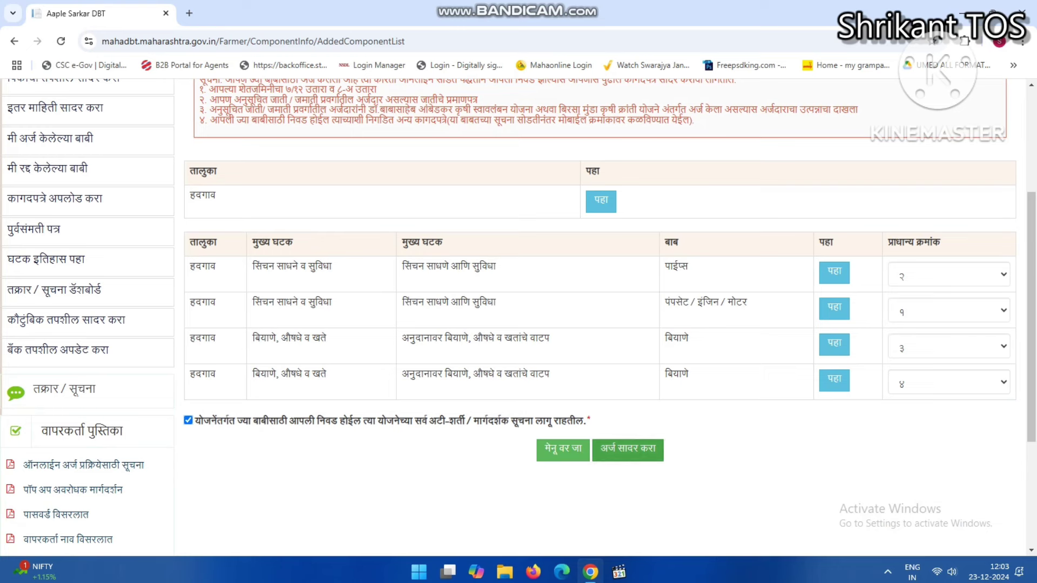
pyautogui.click(628, 450)
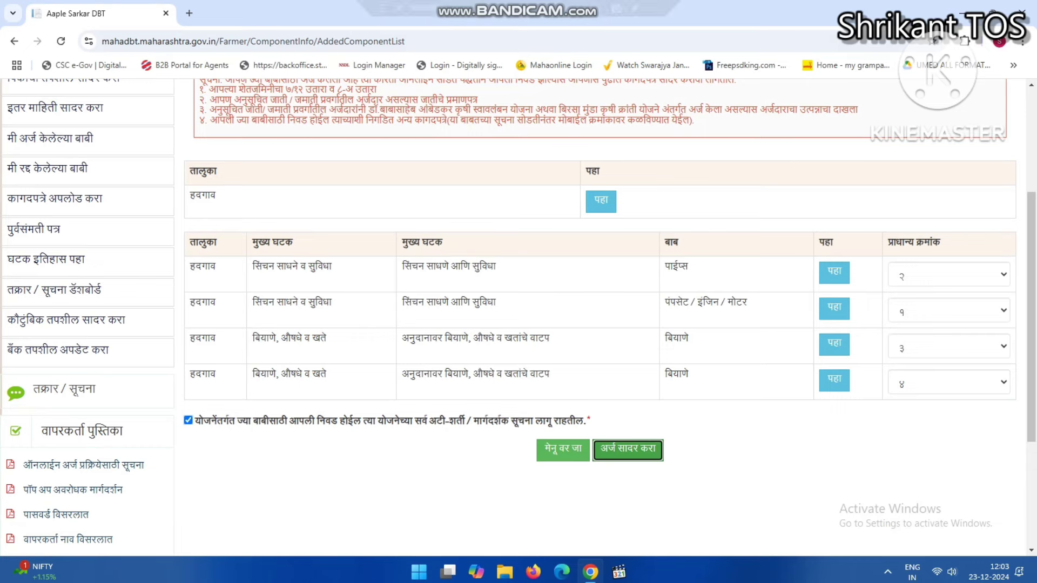
pyautogui.press('Return')
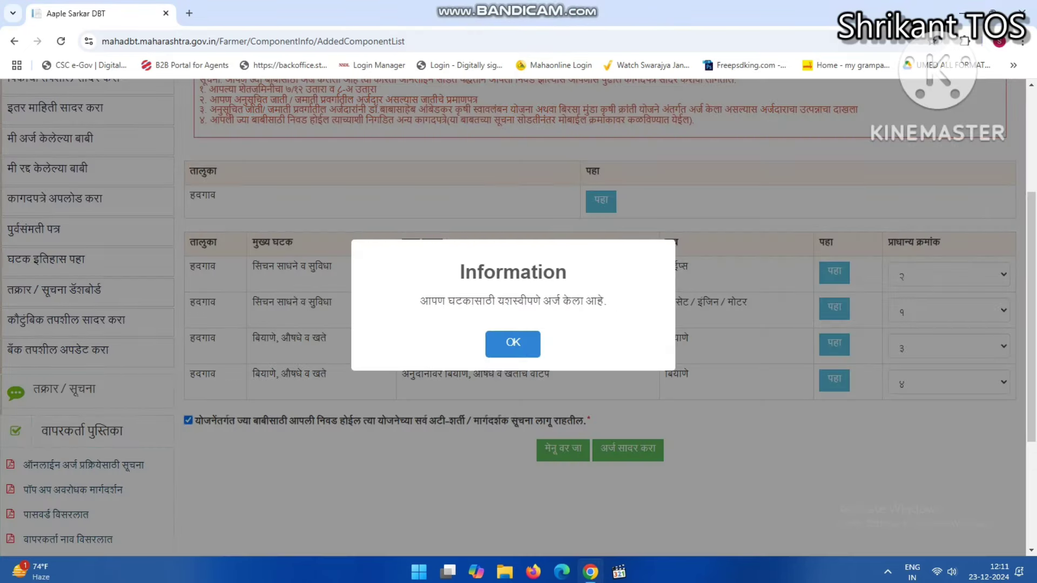
pyautogui.press('Return')
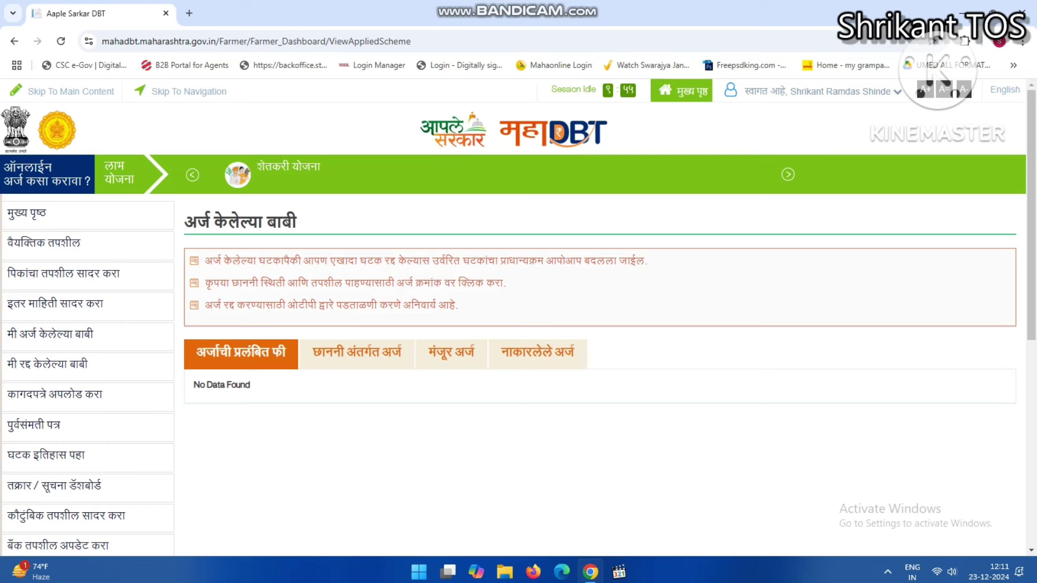
# Show the applications under scrutiny (छाननी अंतर्गत अर्ज) among the applied items
pyautogui.scroll(-3, 600, 378)
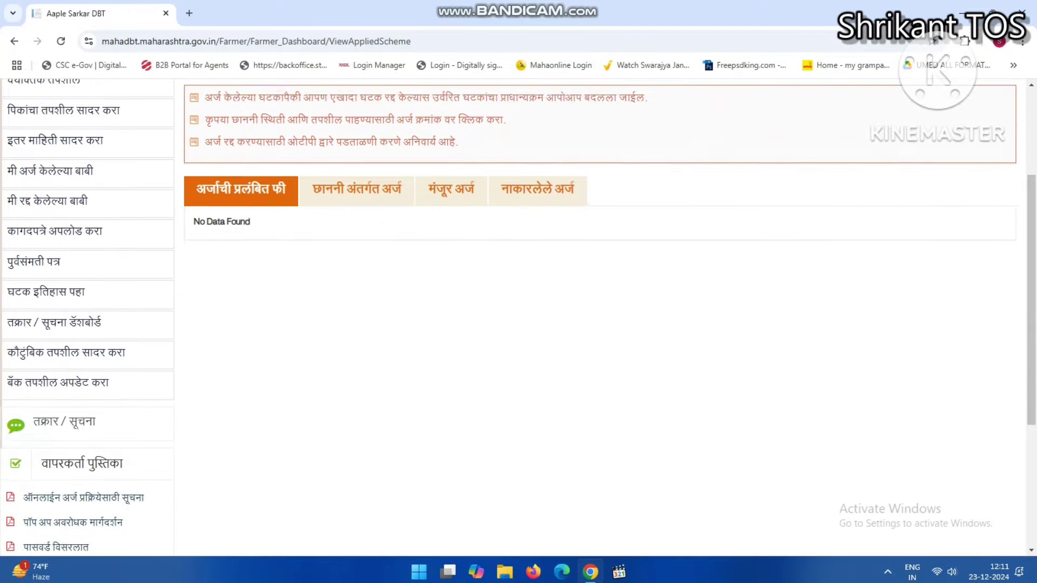
pyautogui.scroll(2, 599, 378)
pyautogui.click(357, 287)
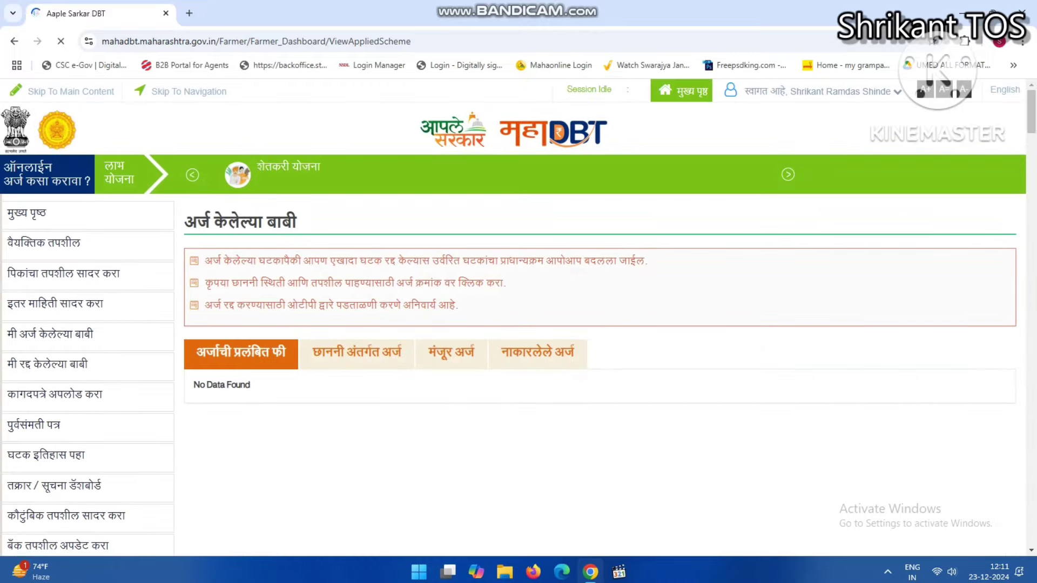
# Open the acknowledgement receipt (पोहोच पावती) for the PVC pipe application, review its listed items, and return to the applied items list
pyautogui.scroll(-2, 519, 317)
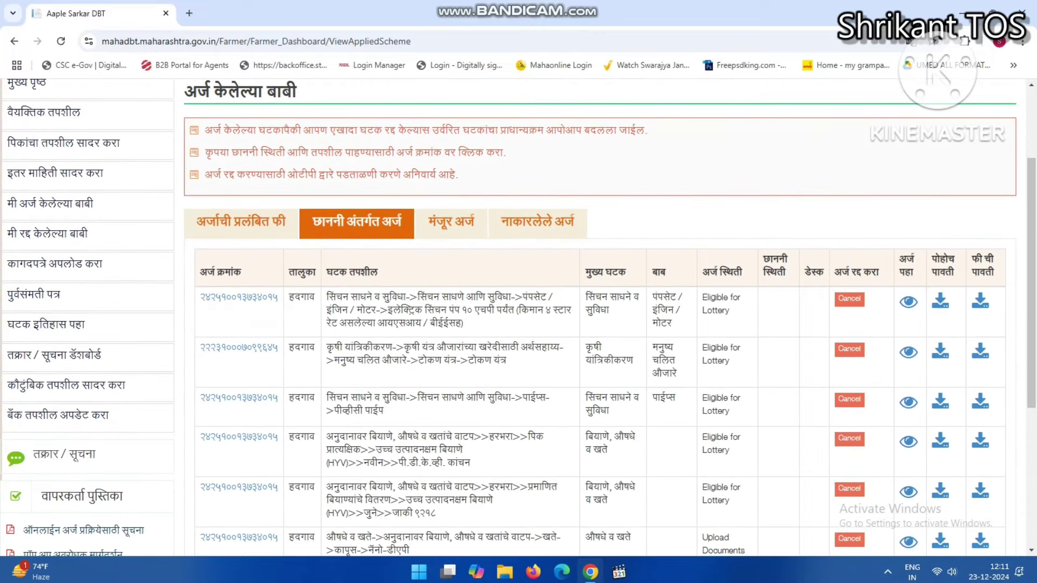
pyautogui.click(940, 401)
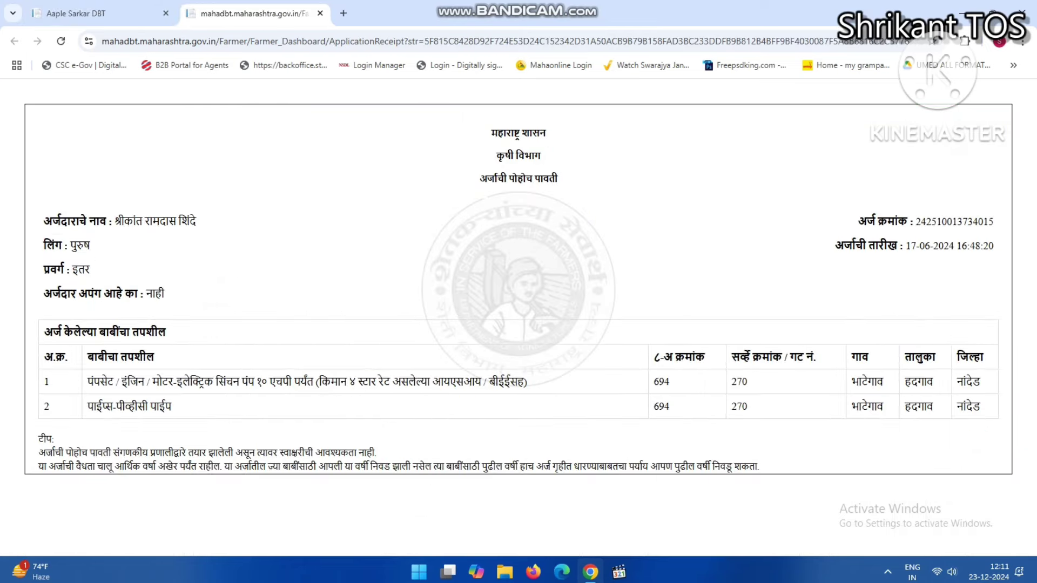
pyautogui.moveTo(93, 381); pyautogui.dragTo(168, 382)
pyautogui.click(102, 406)
pyautogui.moveTo(102, 406); pyautogui.dragTo(176, 414)
pyautogui.click(176, 415)
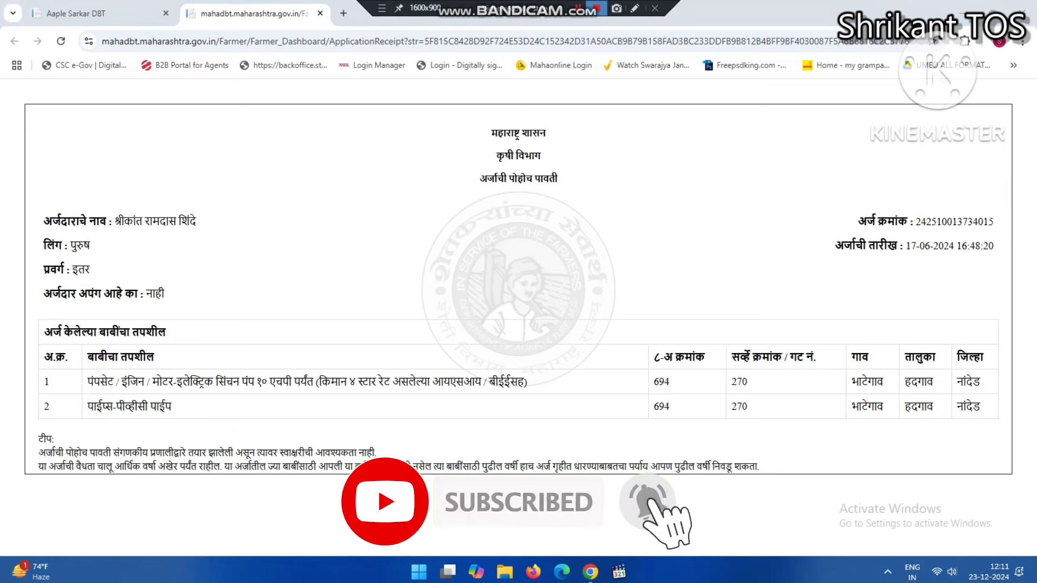
pyautogui.click(100, 13)
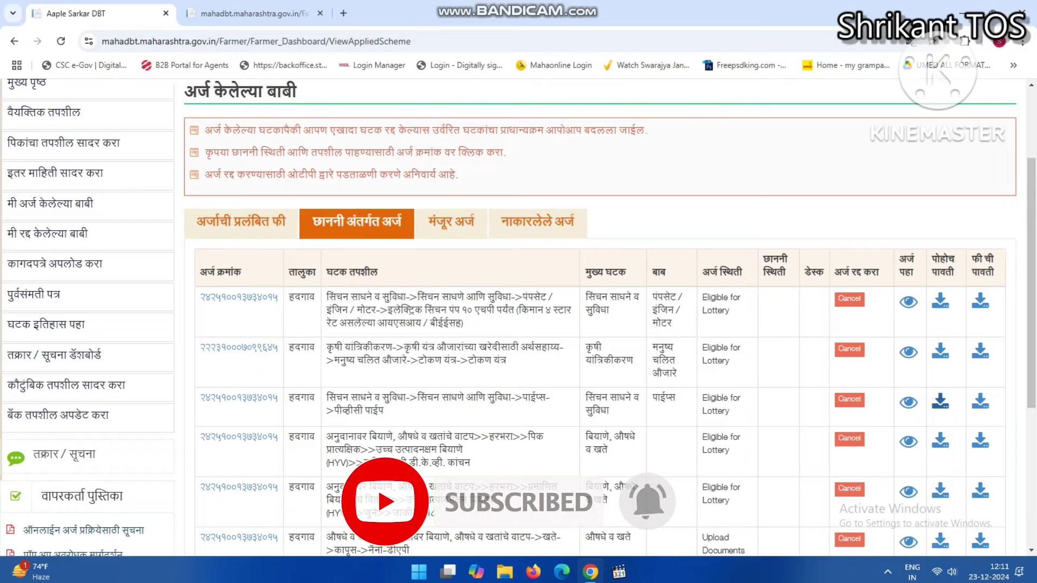